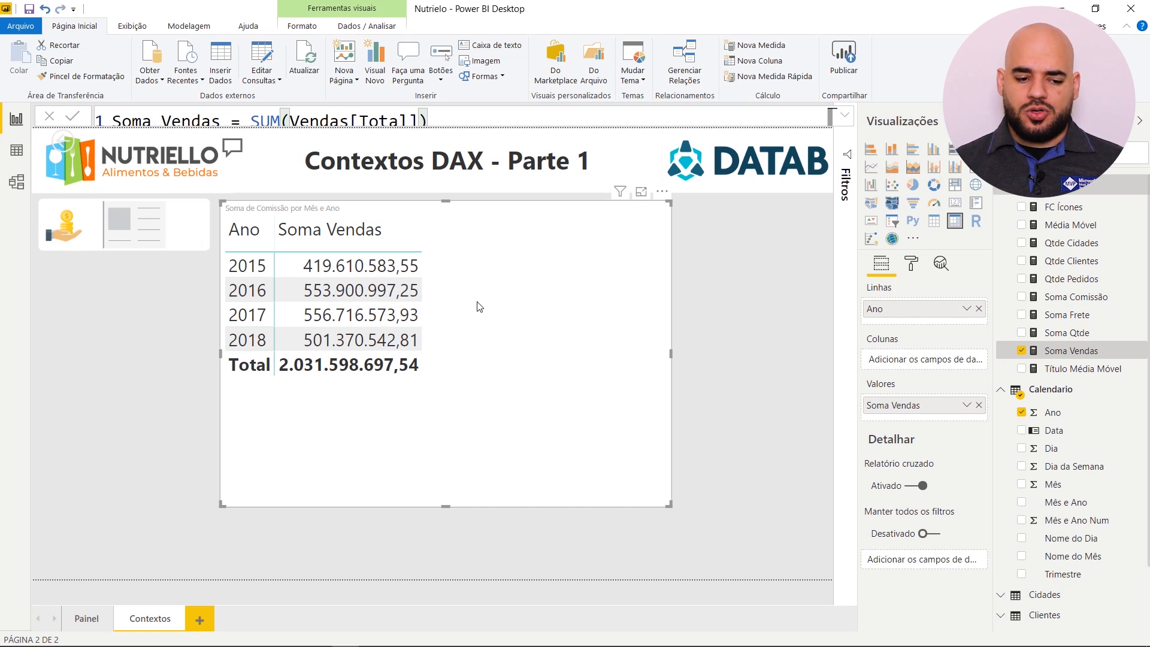
Examine the model relationship between the Calendario and Vendas tables alongside the yearly sales matrix in the report.
click(16, 182)
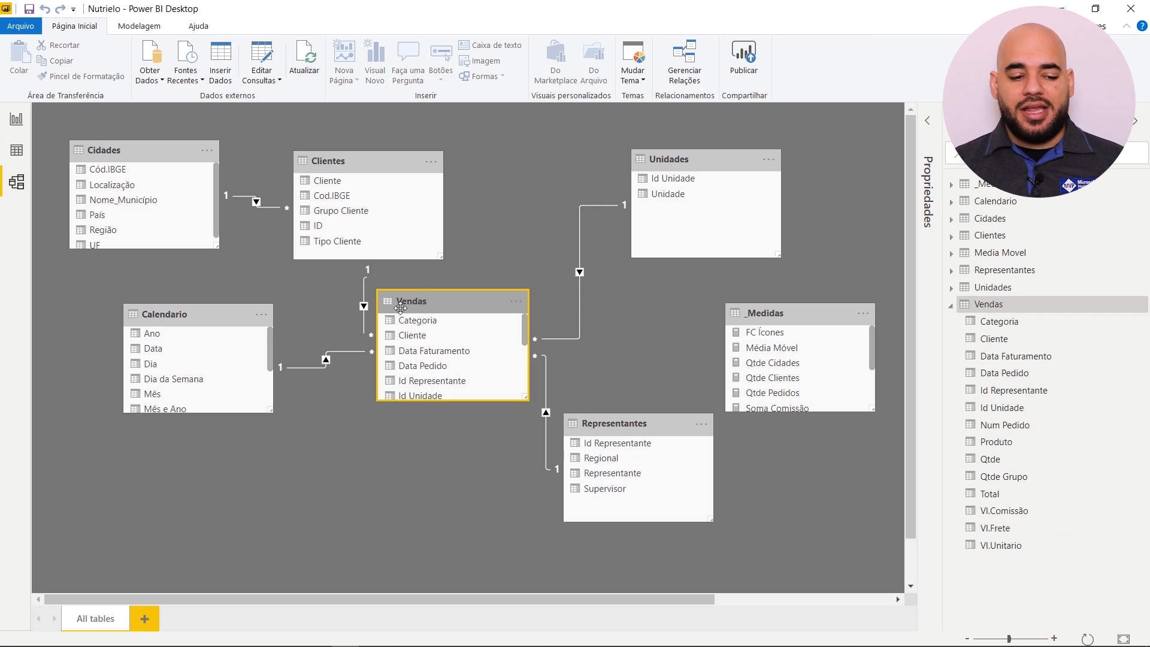
click(16, 119)
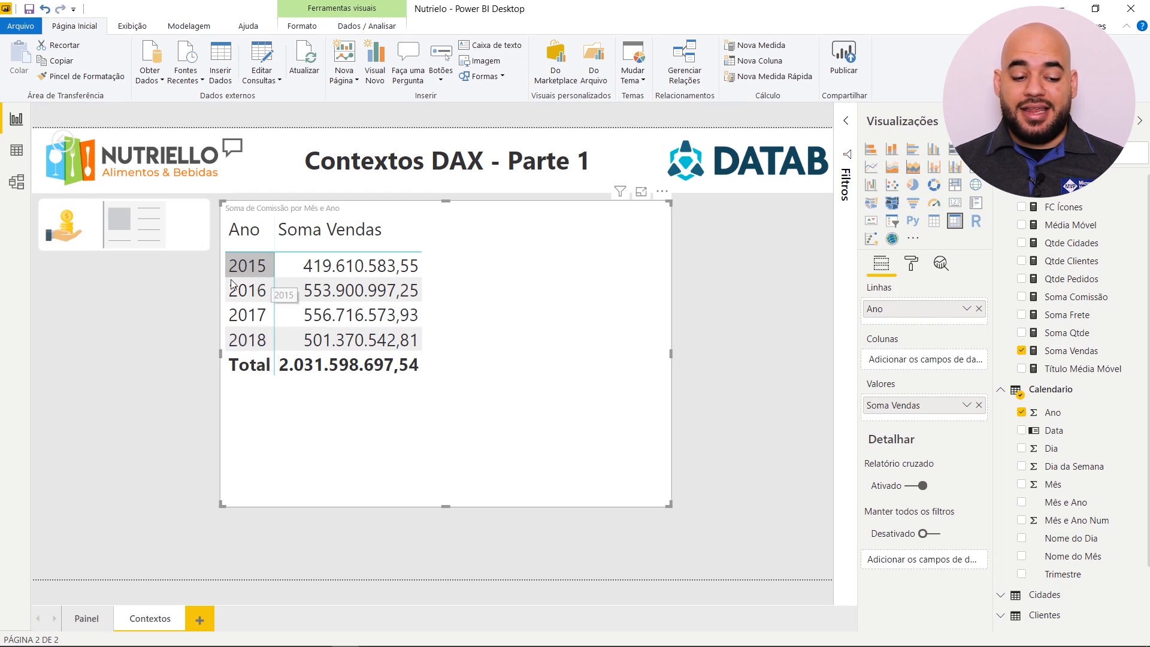
click(16, 183)
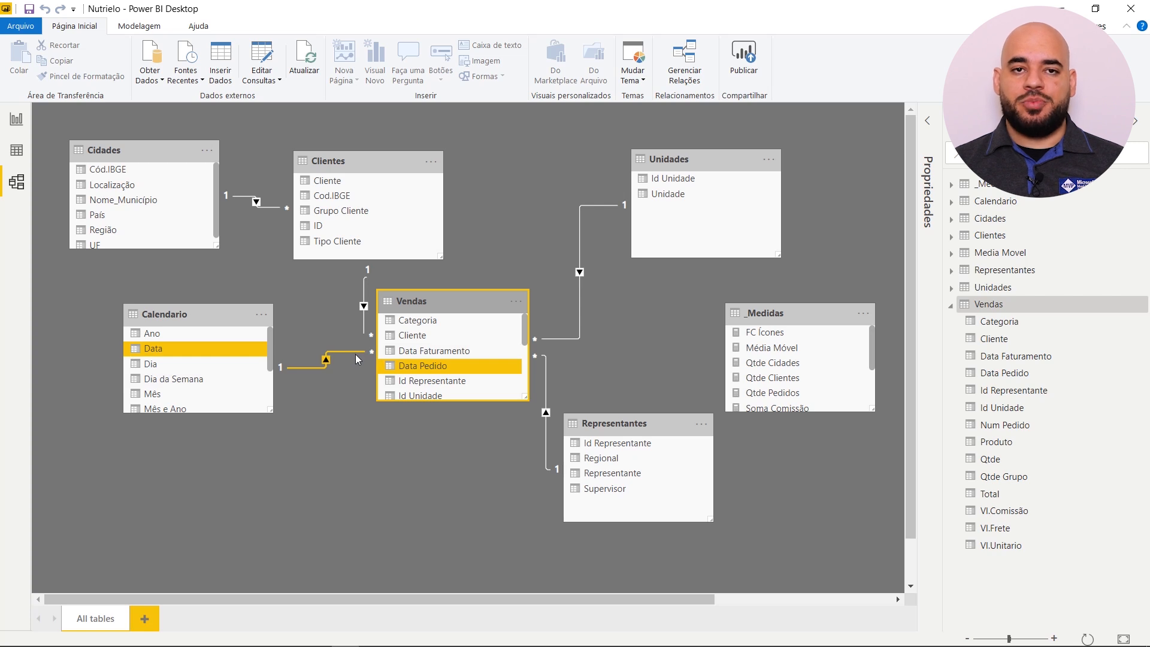
click(16, 123)
Display the formula of the Soma Vendas measure and review it against the yearly values in the matrix.
click(1059, 352)
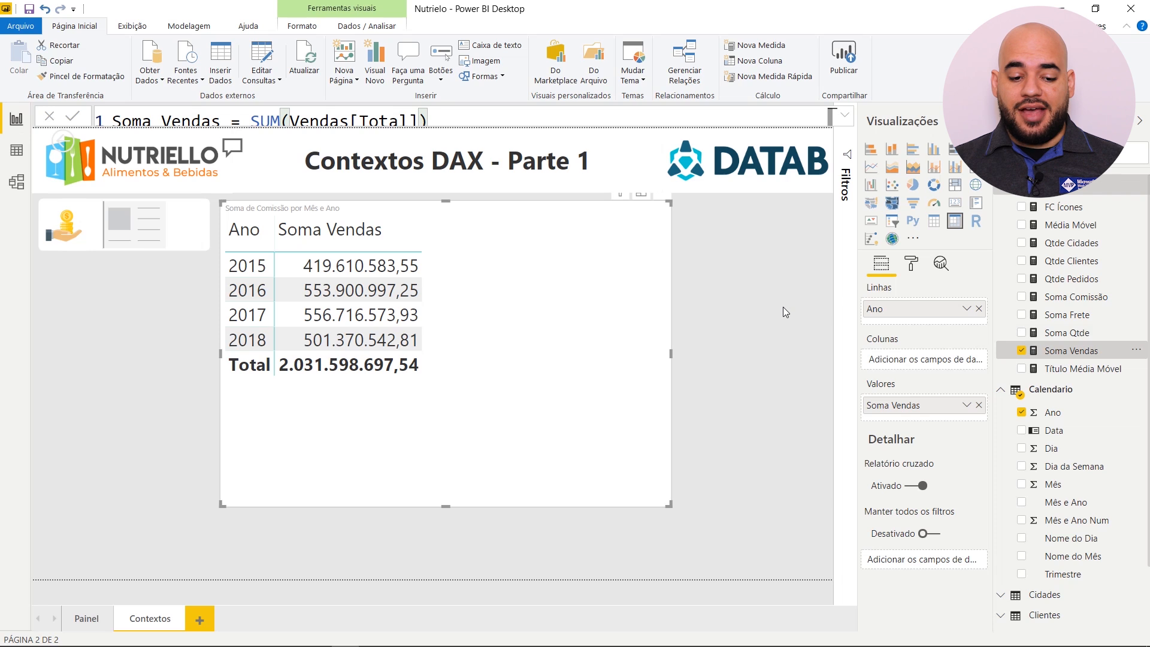
click(436, 119)
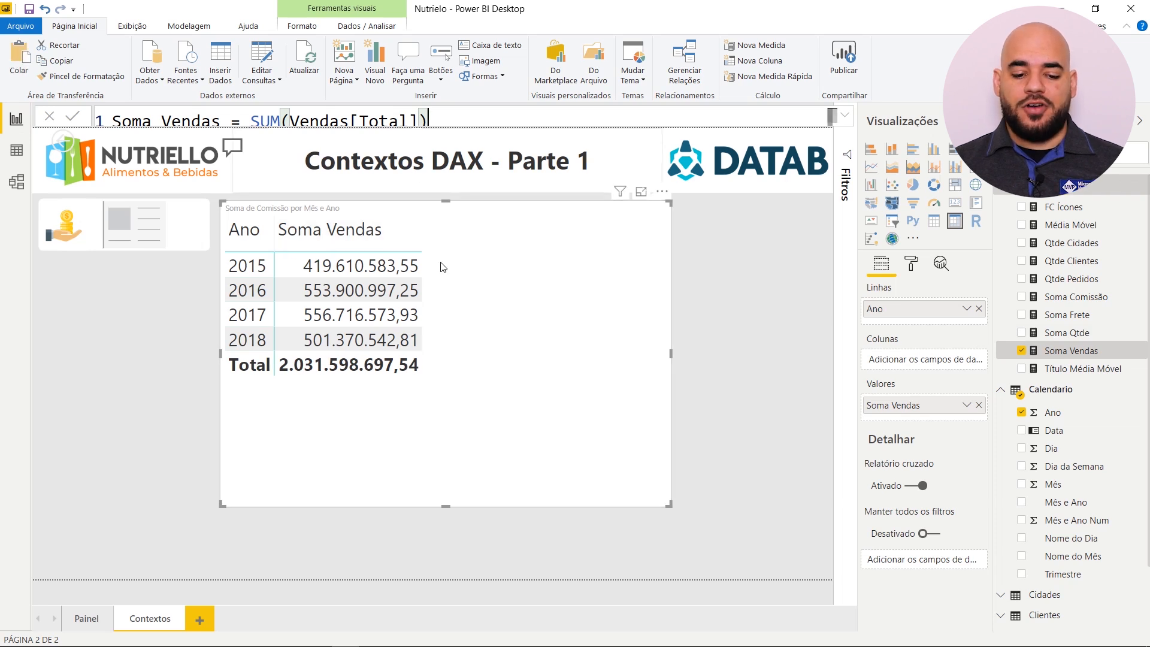
click(455, 289)
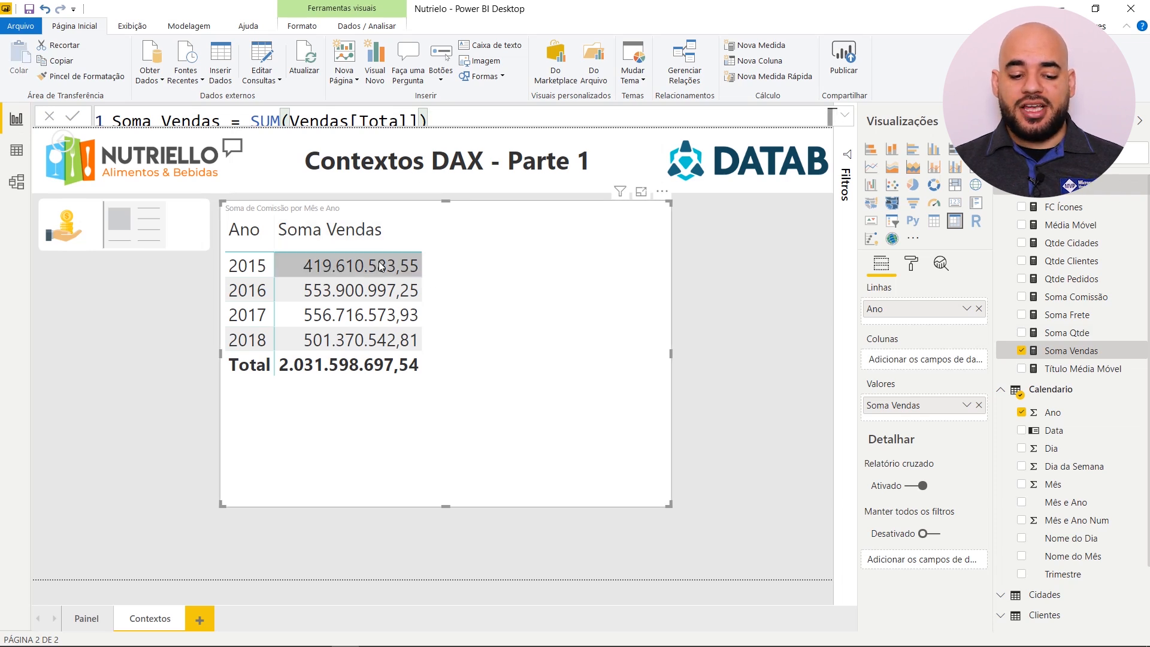
click(736, 306)
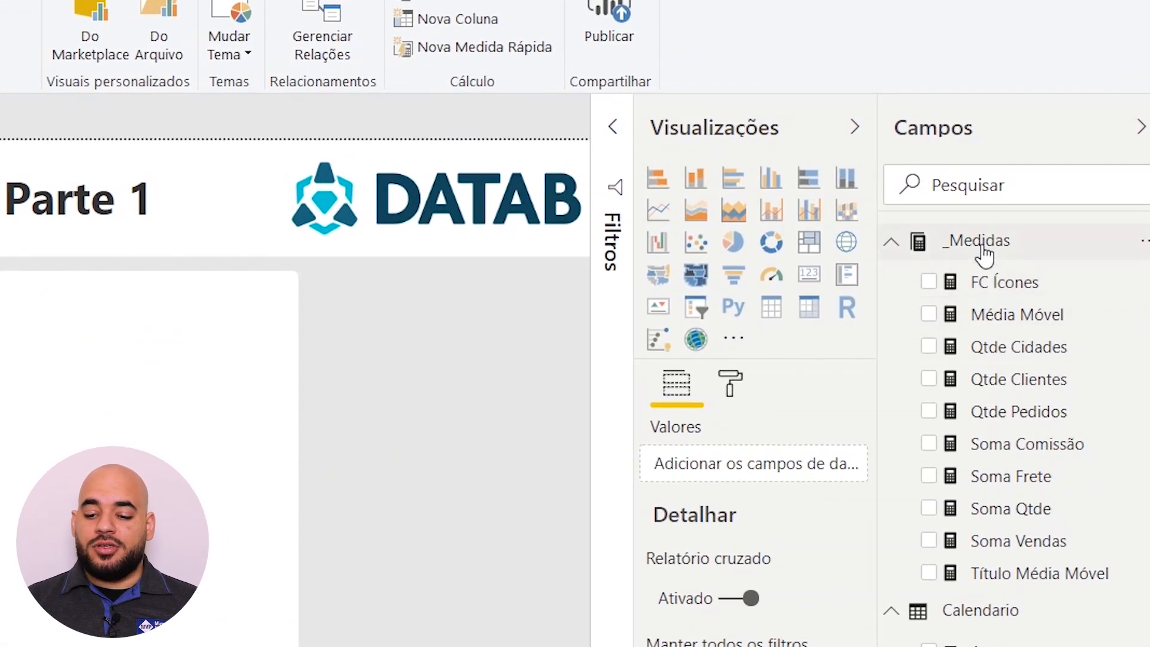
Create a new measure in the _Medidas table and expand its formula editor.
right_click(983, 247)
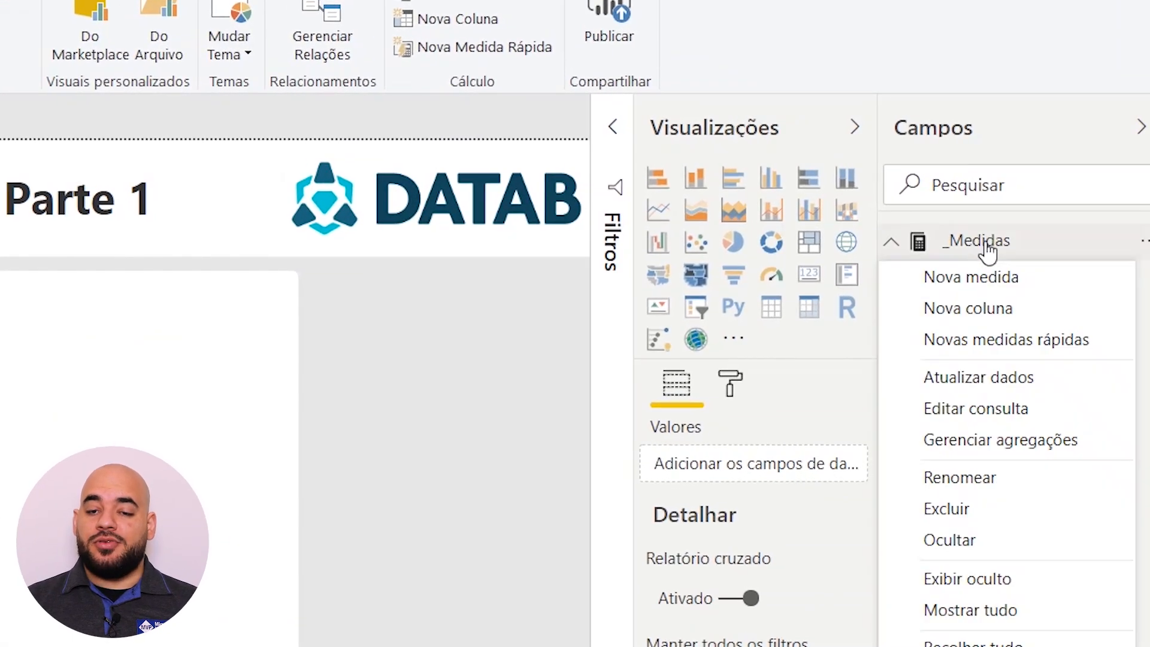
click(964, 281)
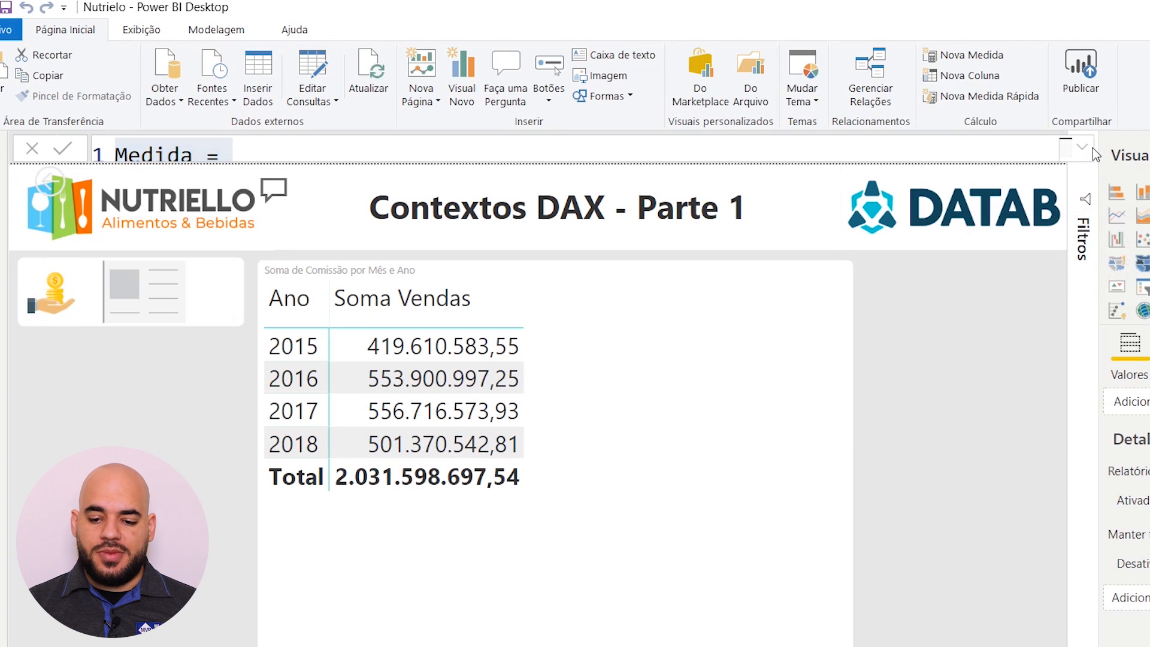
click(1082, 147)
Name the new measure "Soma Vendas Clientes > 5kk" and start its definition on a new line.
click(355, 178)
key(shift+Left)
key(shift+Left)
key(shift+Left)
key(shift+Left)
key(shift+Left)
key(shift+Left)
key(shift+Left)
key(shift+Left)
key(shift+Left)
text(sOMA)
key(BackSpace)
key(BackSpace)
key(BackSpace)
key(BackSpace)
text(Soma Vendas)
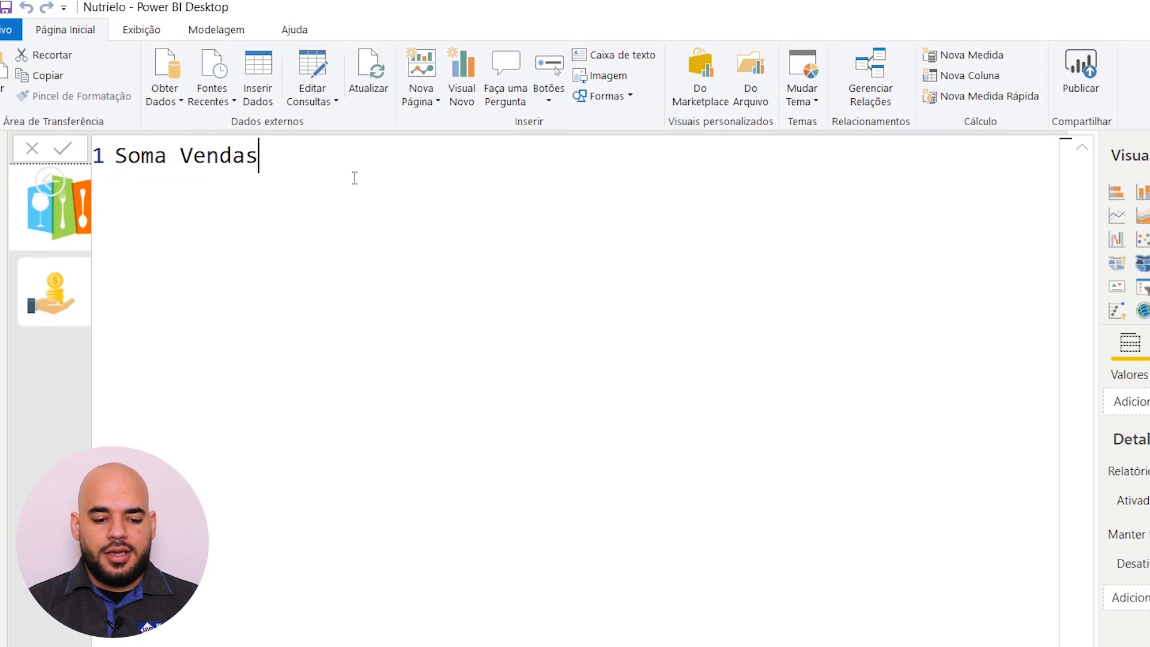
text( Clientes > 5kk )
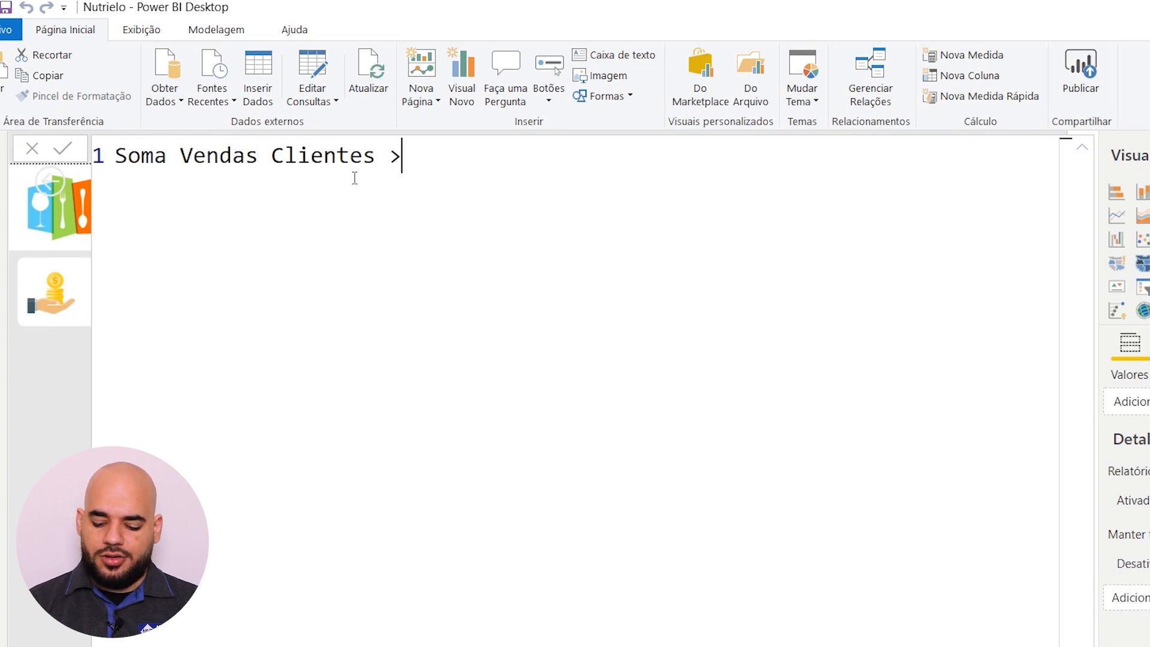
text(=)
key(shift+Return)
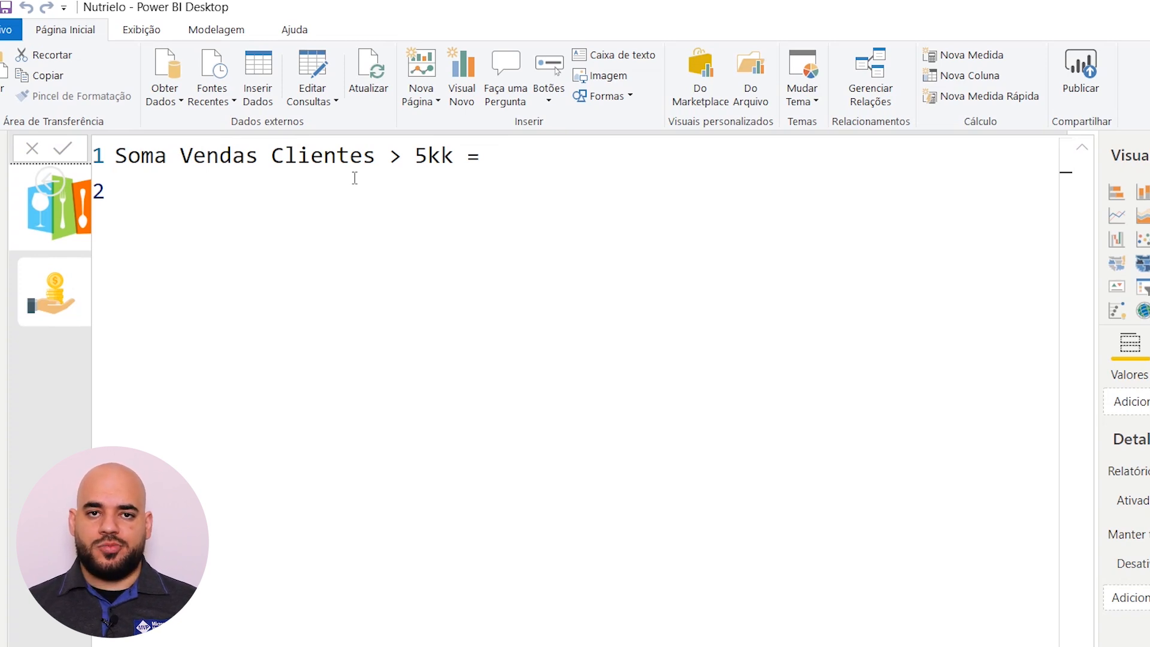
Begin the measure's formula with CALCULATE, using [Soma Vendas] as its expression.
text(CALCULATE()
key(shift+Return)
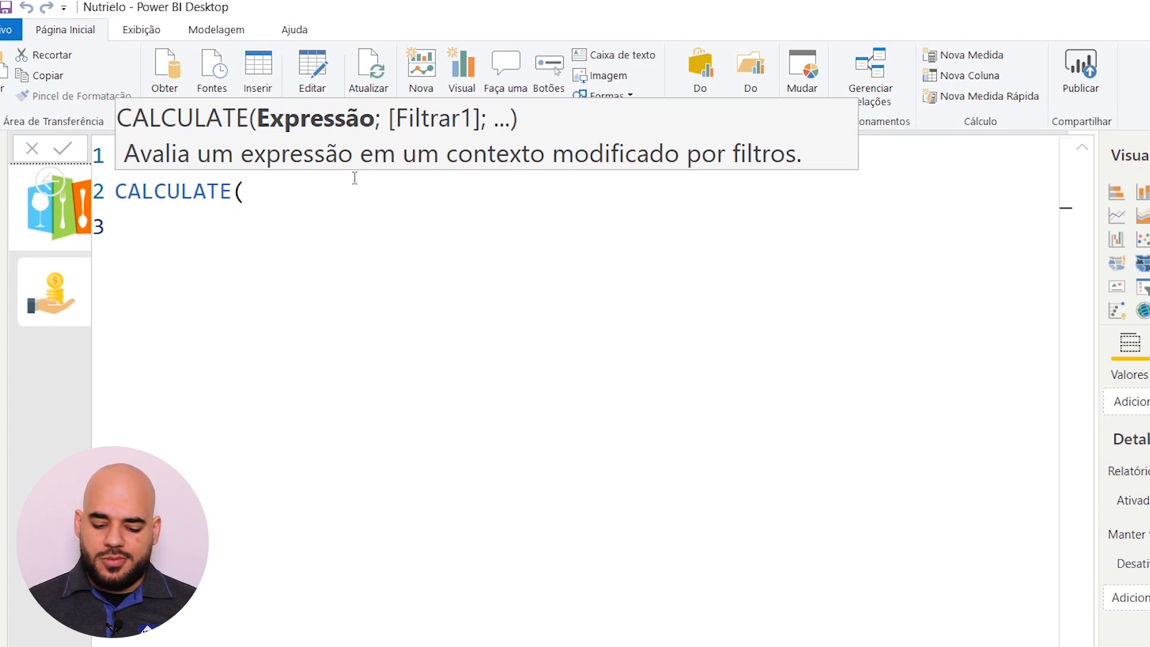
text([soma ve)
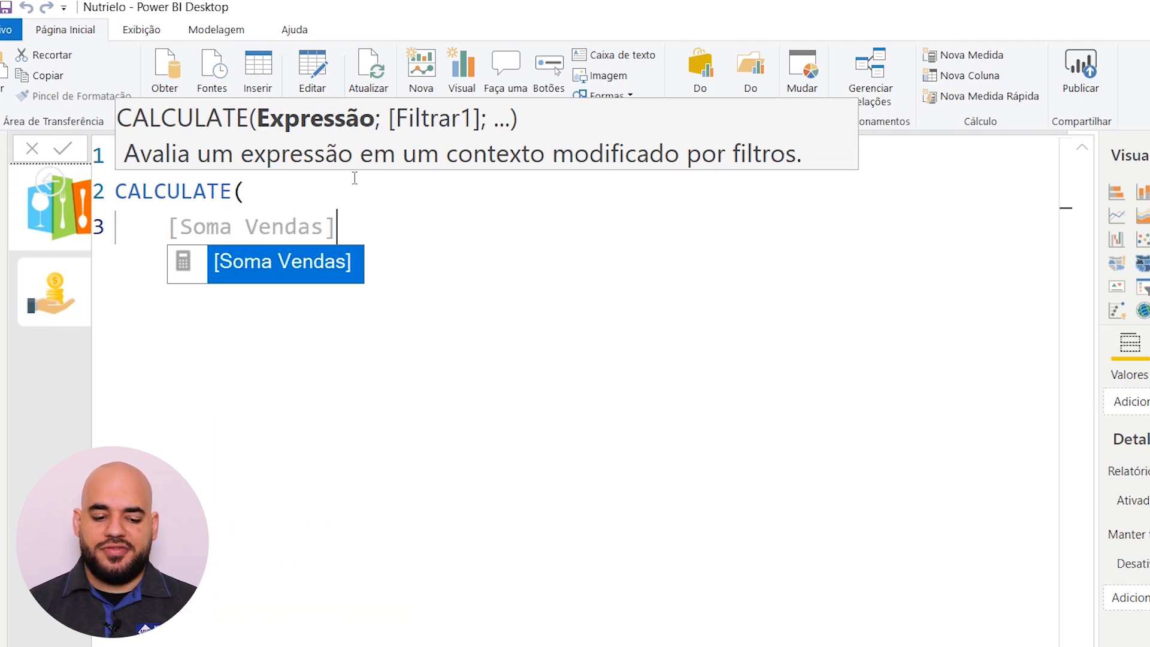
key(Tab)
text(;)
key(shift+Return)
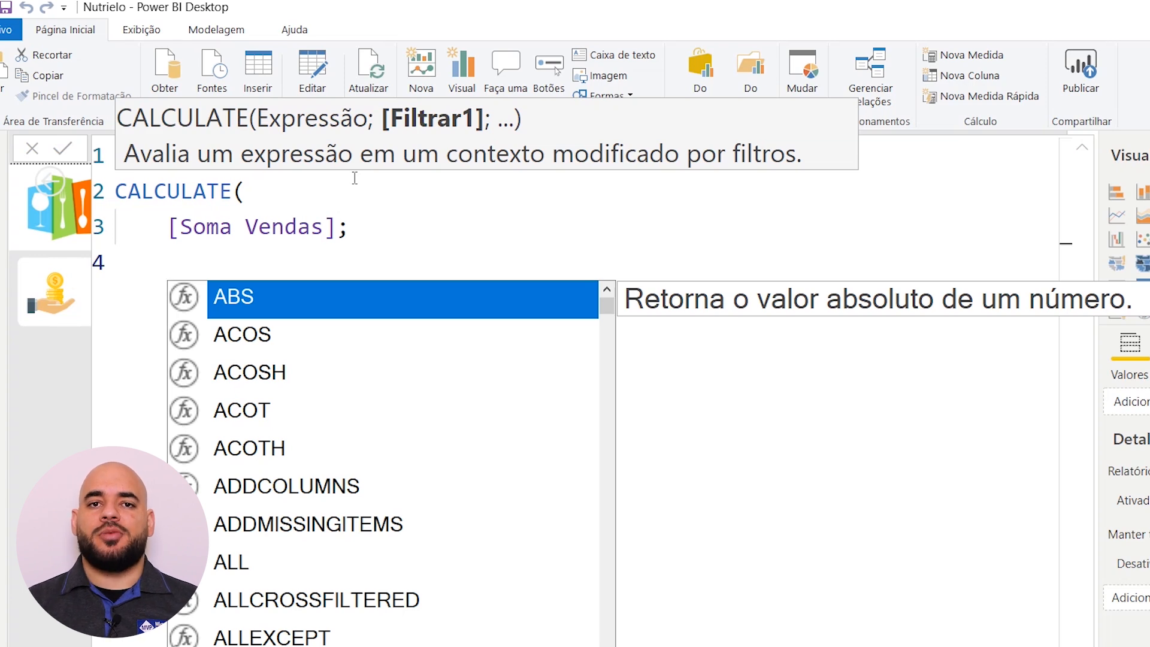
Add a FILTER function over the Clientes table as the filter argument of CALCULATE.
text(filter()
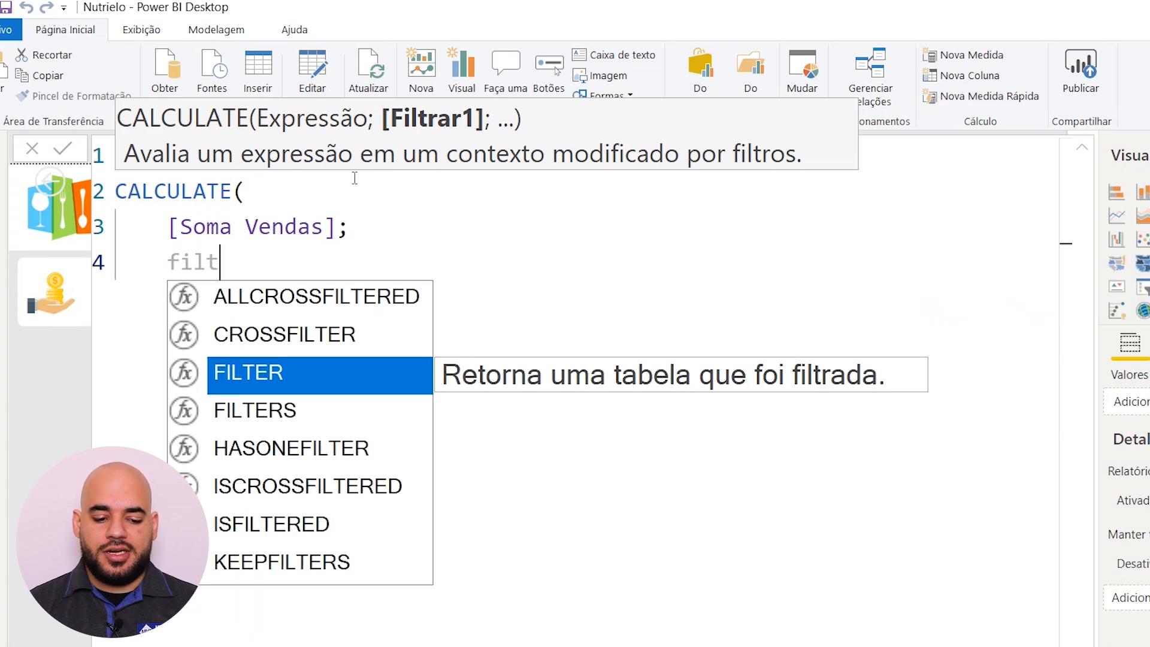
key(shift+Return)
text(cli)
key(Tab)
text(;)
key(Home)
key(ctrl+Right)
key(ctrl+Right)
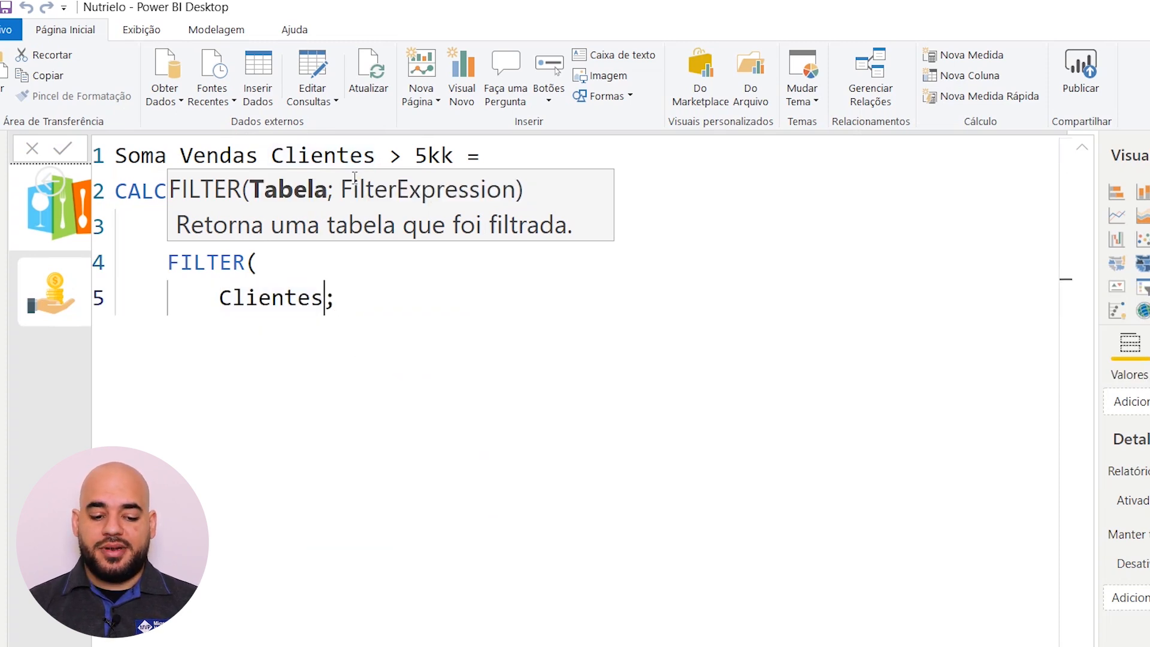
key(shift+Return)
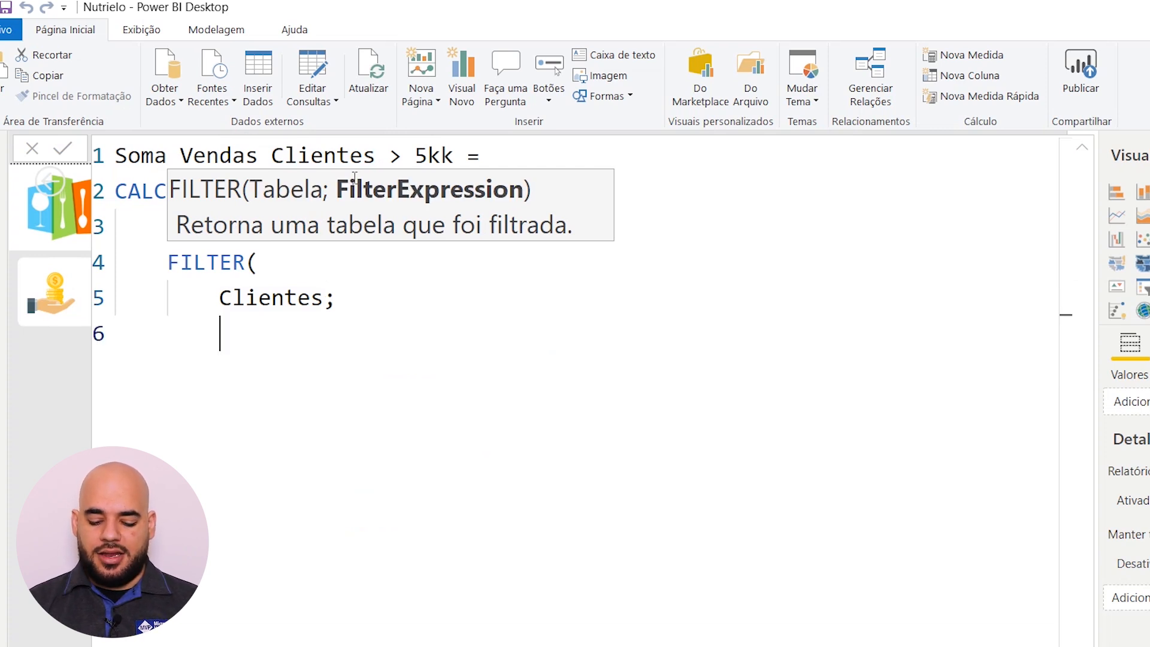
Enter [Soma Vendas] > 5000000 as the filter condition.
text([soma)
key(Down)
key(Down)
key(Down)
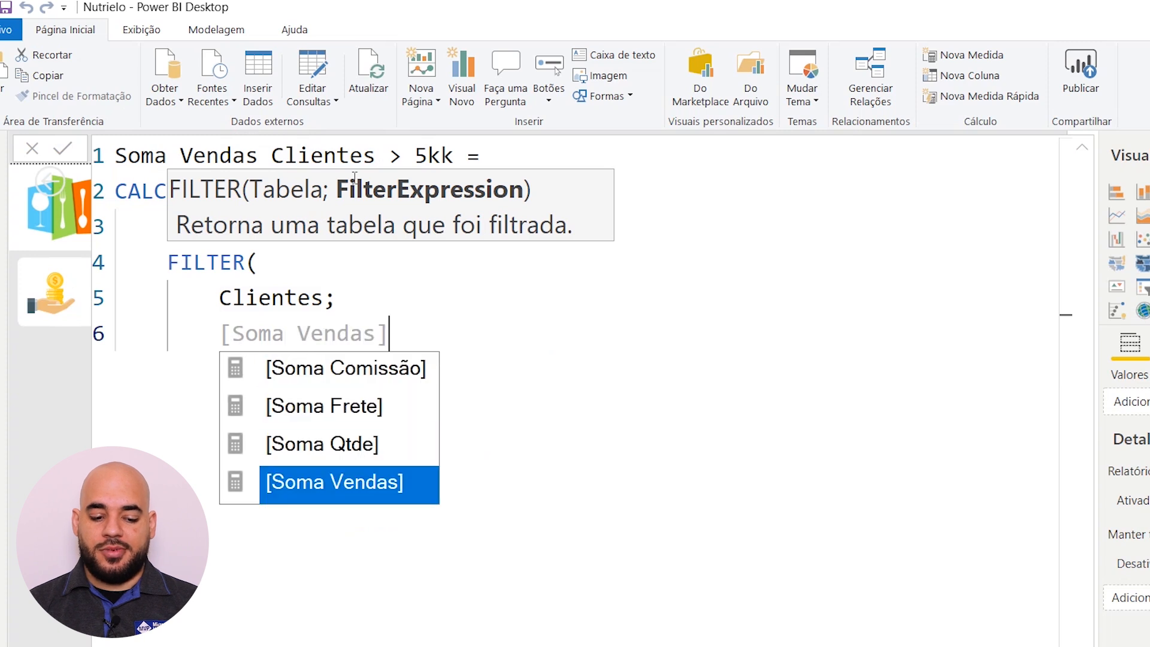
key(Tab)
text(> 5)
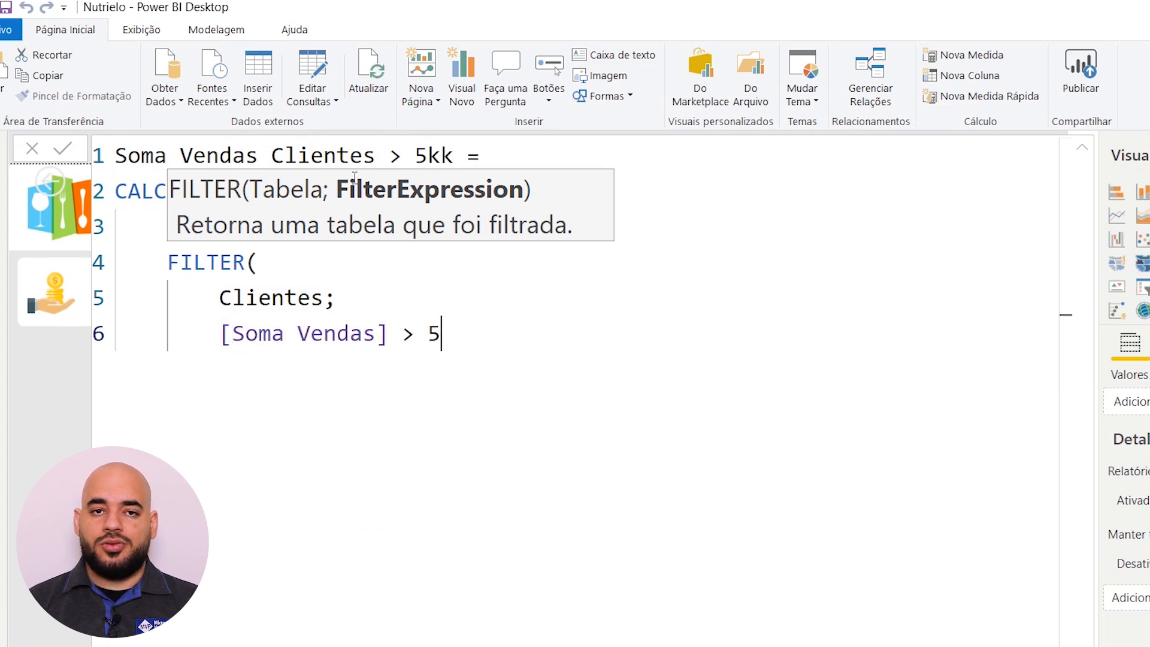
text(000000)
Close the FILTER and CALCULATE functions on separate lines, commit the measure and collapse the formula editor.
key(Return)
text())
key(Return)
text())
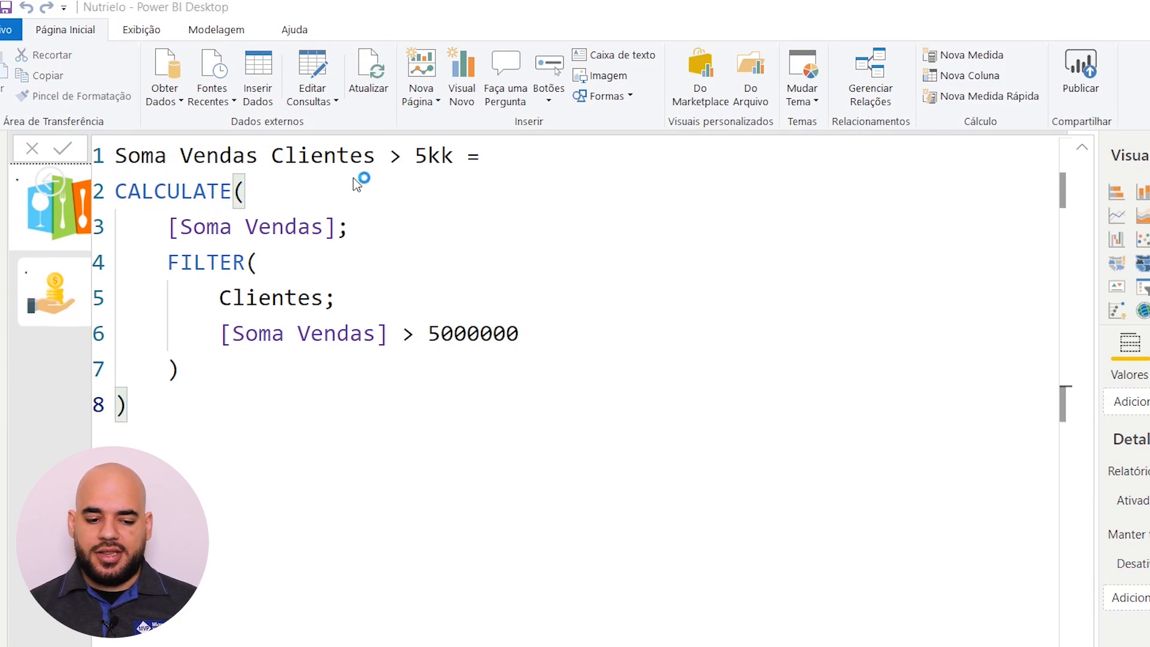
click(1082, 148)
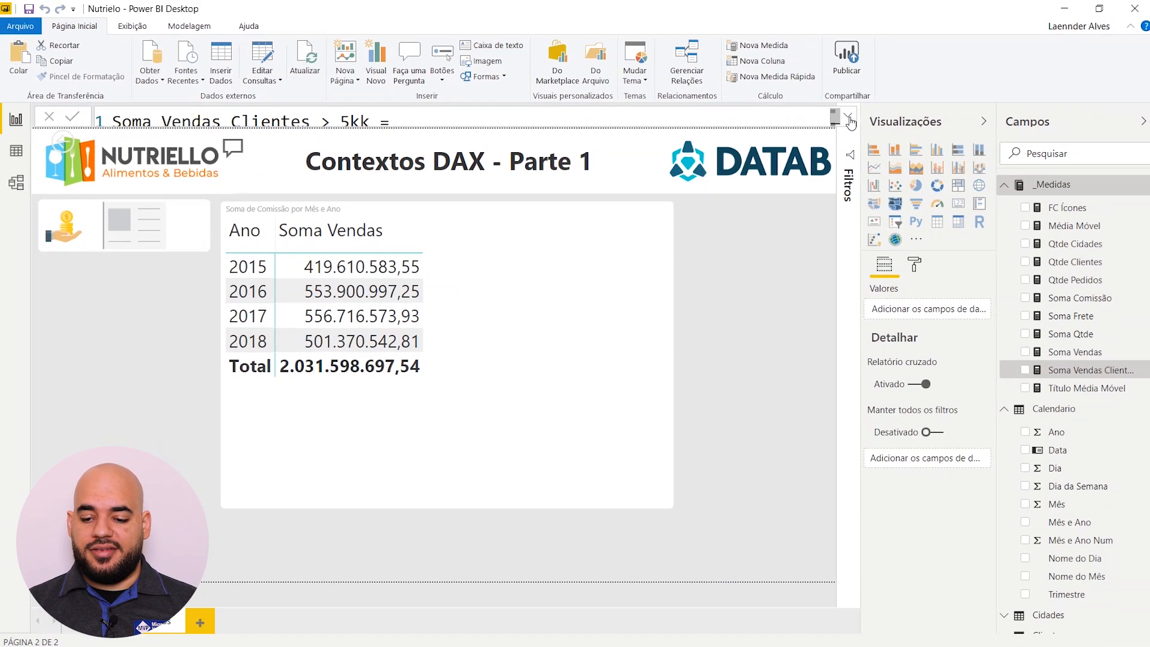
Place the Soma Vendas Clientes > 5kk measure in the empty card and add it as a value to the yearly matrix.
drag(1073, 368, 160, 226)
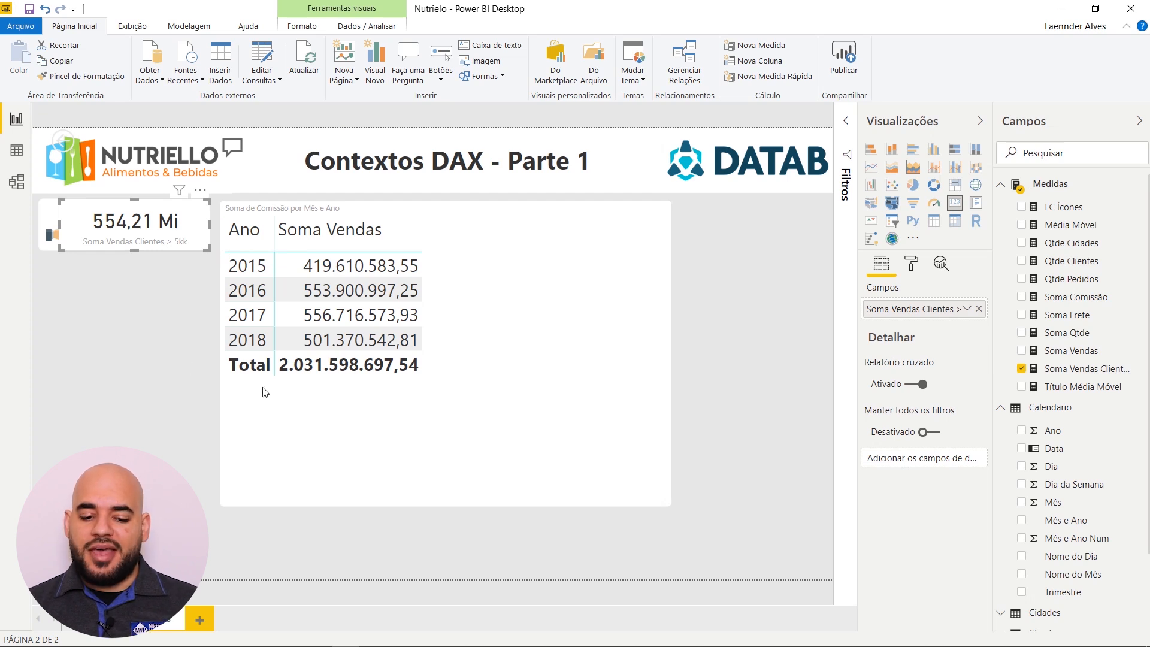
click(473, 379)
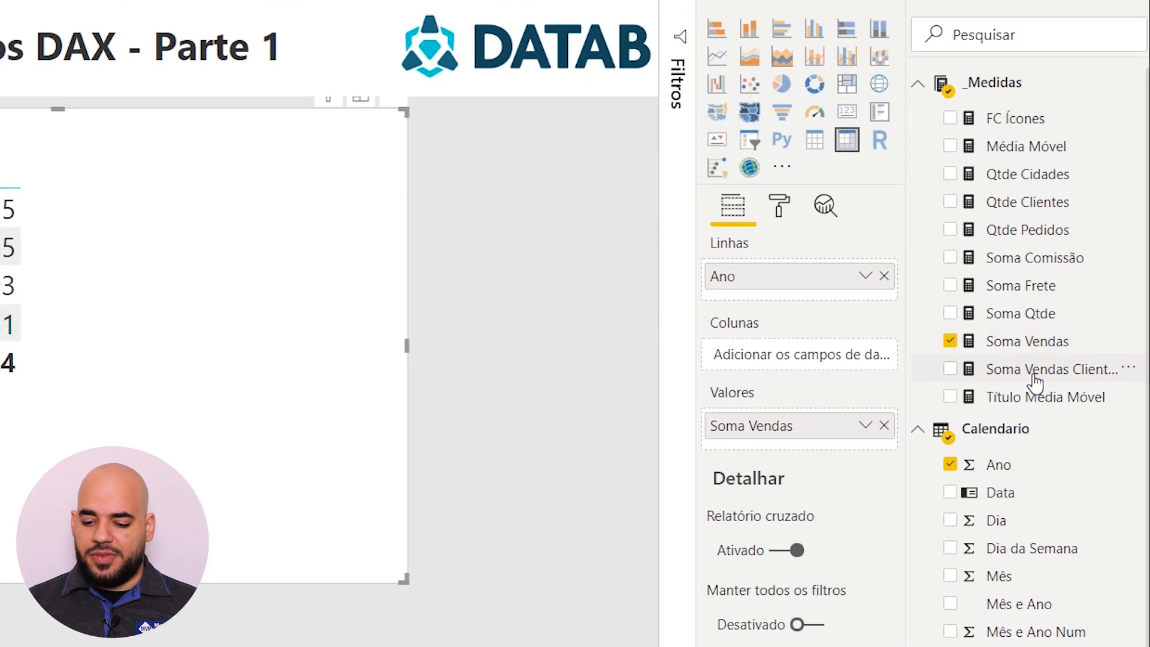
drag(1033, 376, 37, 284)
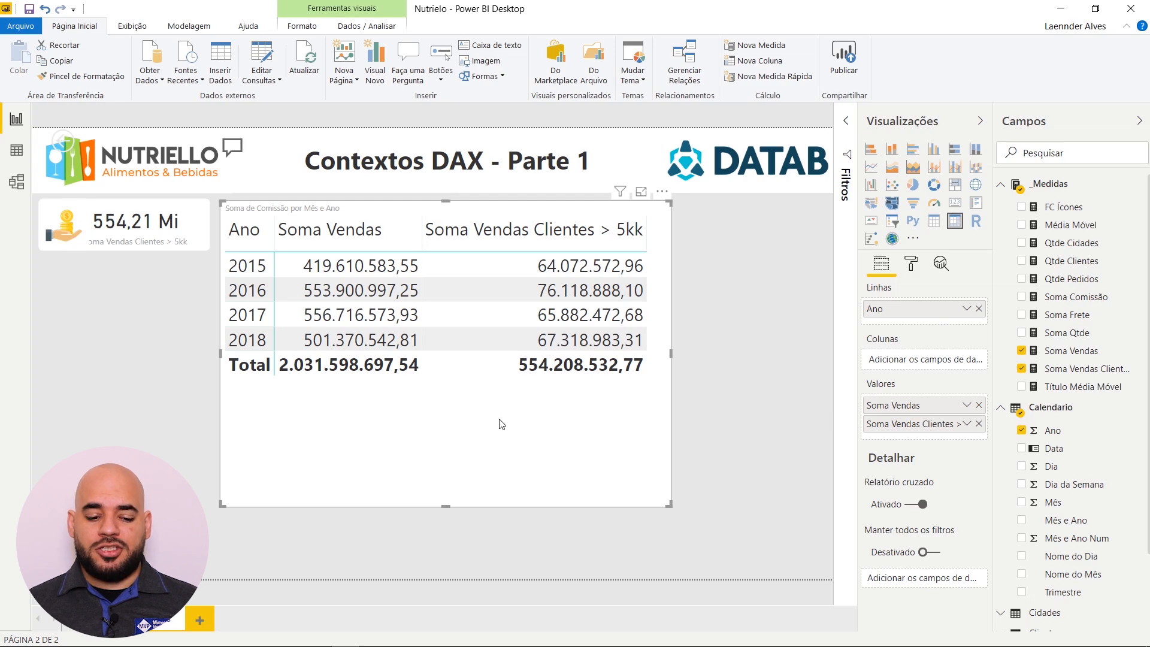
Compare the total of Soma Vendas Clientes > 5kk with its values for each year from 2015 to 2018.
click(548, 375)
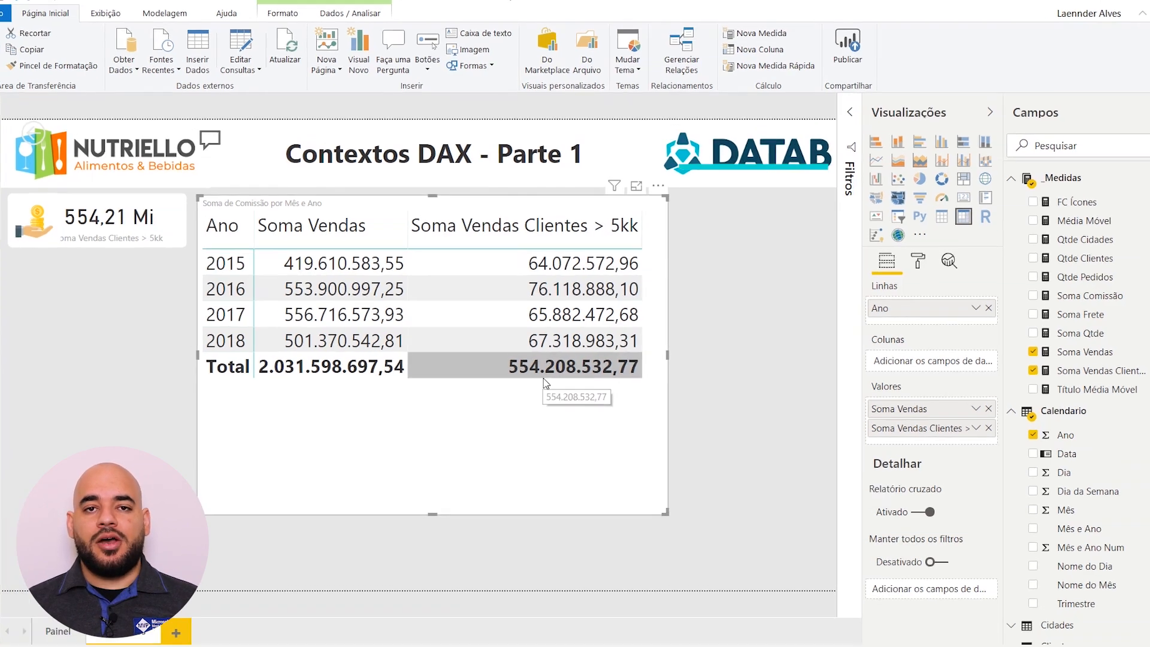
click(544, 378)
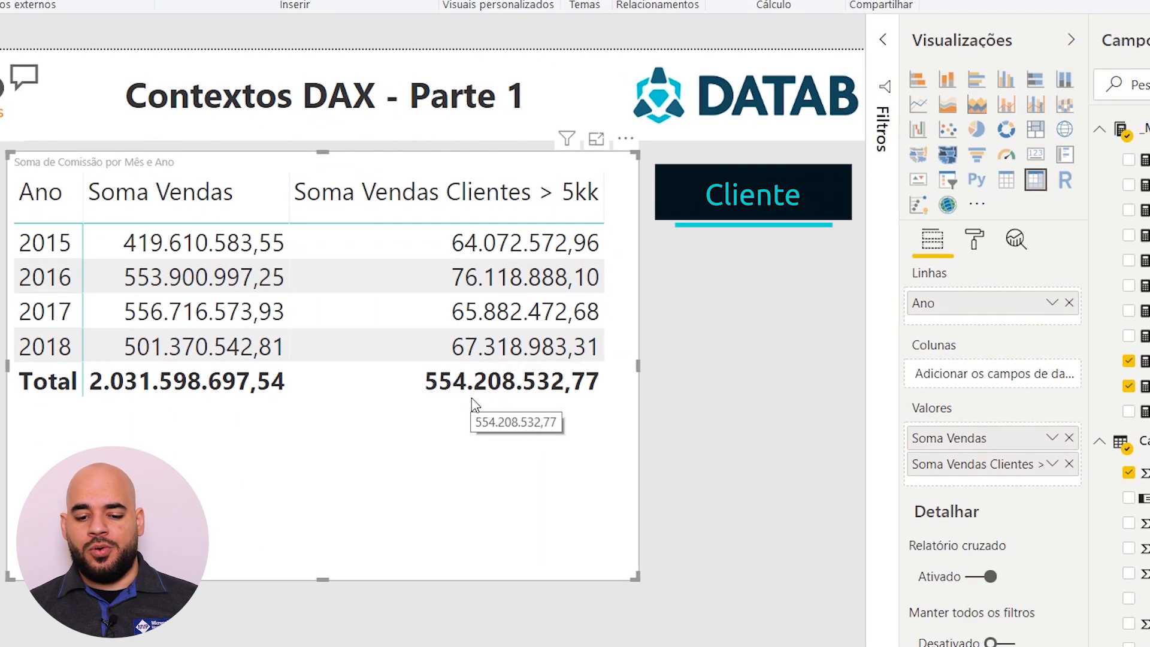
click(473, 396)
click(483, 247)
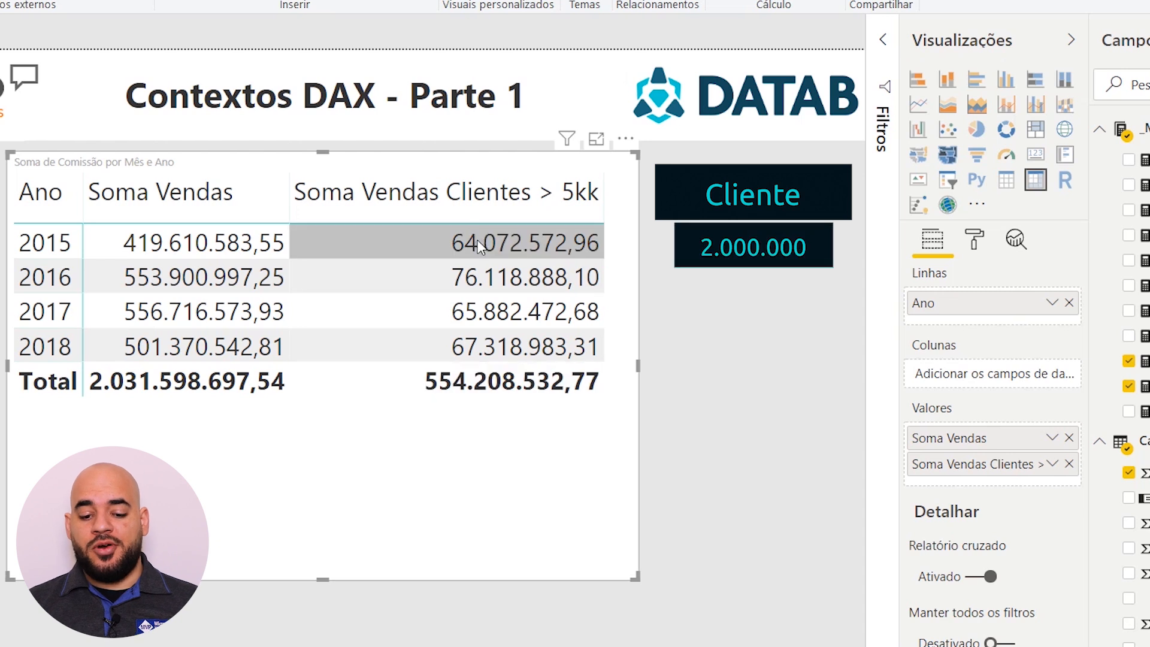
click(484, 274)
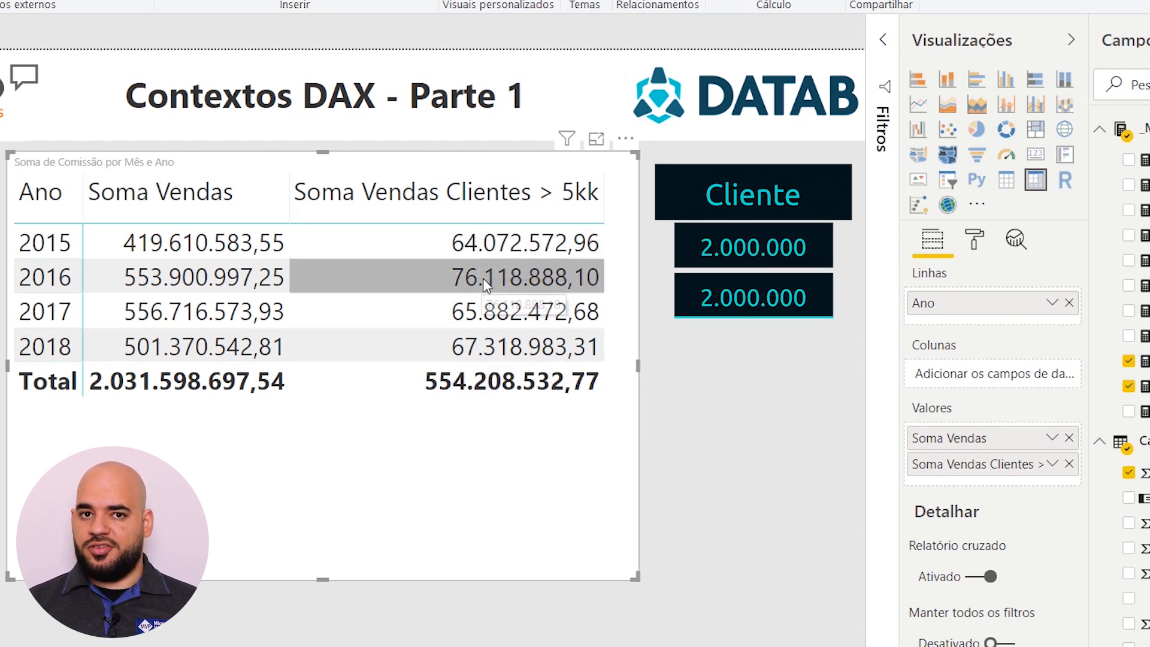
click(484, 312)
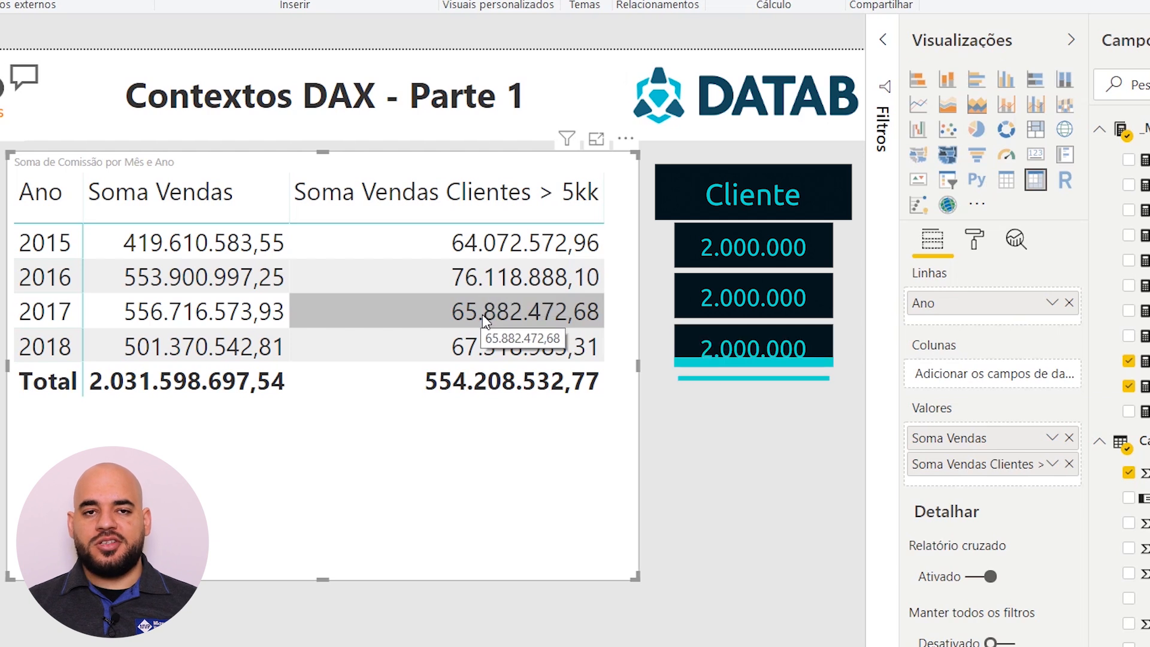
click(484, 339)
click(473, 473)
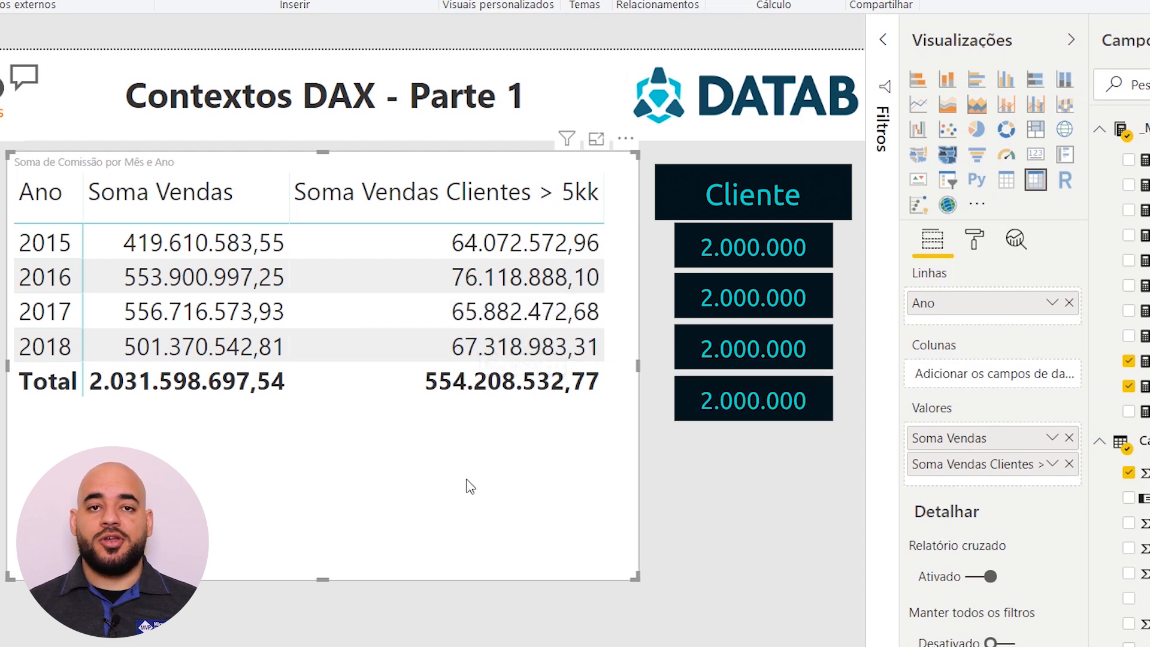